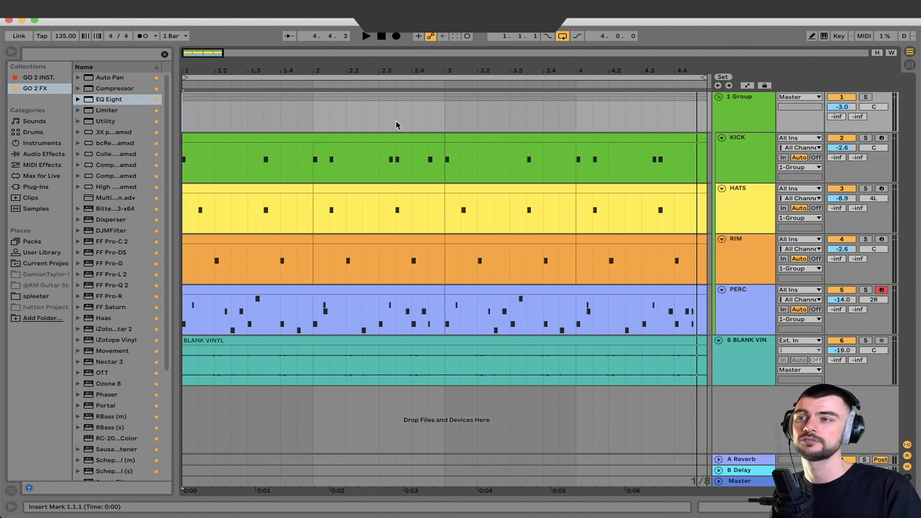
Solo the BLANK VINYL track and play it back on its own.
{"action": "left_click", "coordinate": [732, 357]}
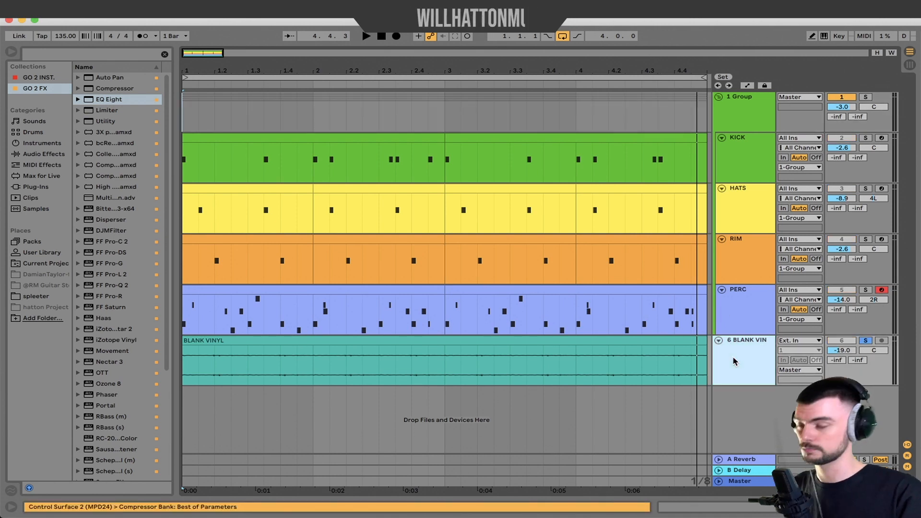
{"action": "key", "text": "space"}
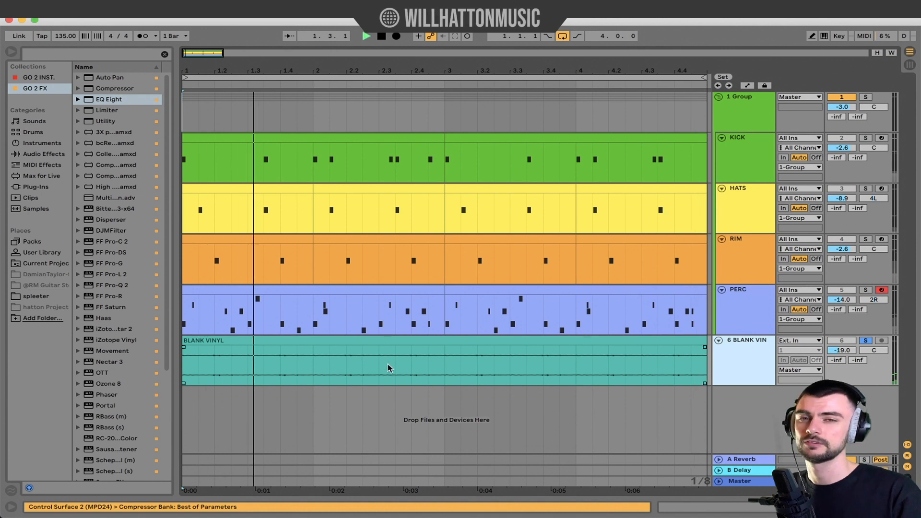
{"action": "left_click", "coordinate": [389, 368]}
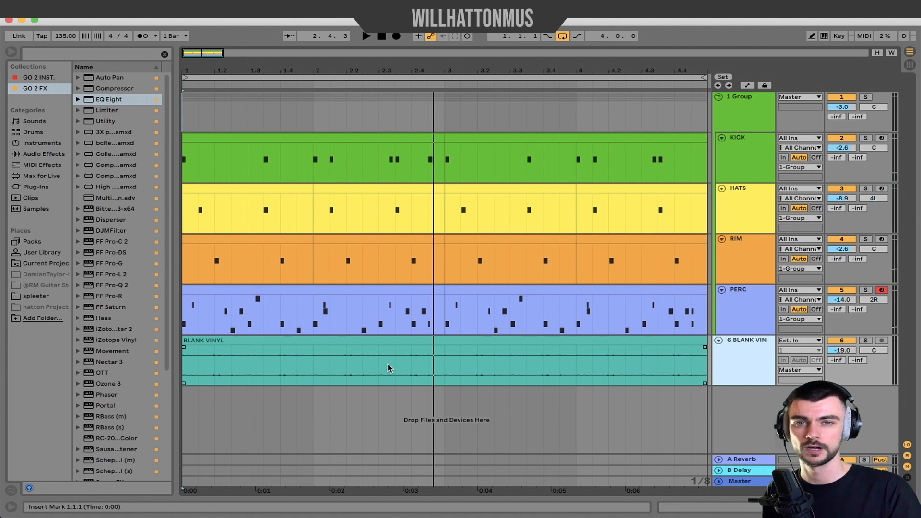
Open the KICK clip's notes and play the soloed KICK track.
{"action": "left_click", "coordinate": [739, 160]}
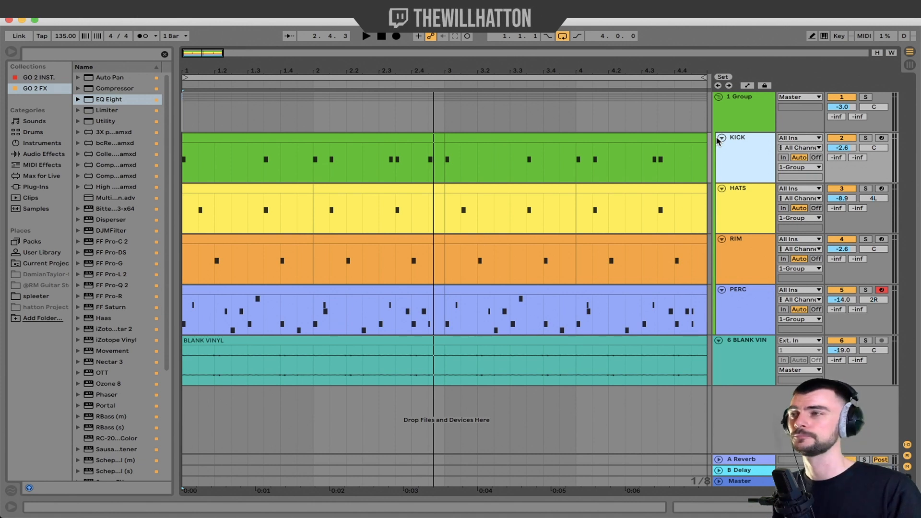
{"action": "left_click", "coordinate": [648, 181]}
{"action": "double_click", "coordinate": [559, 140]}
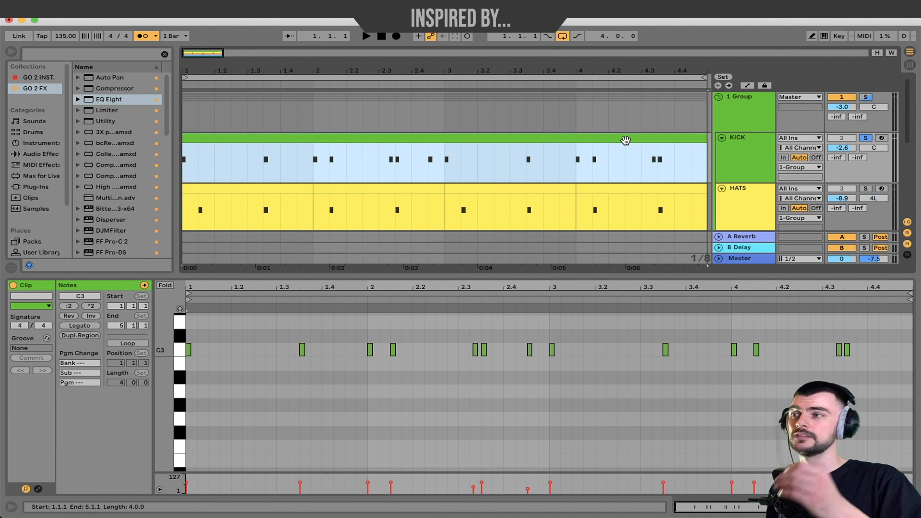
{"action": "key", "text": "space"}
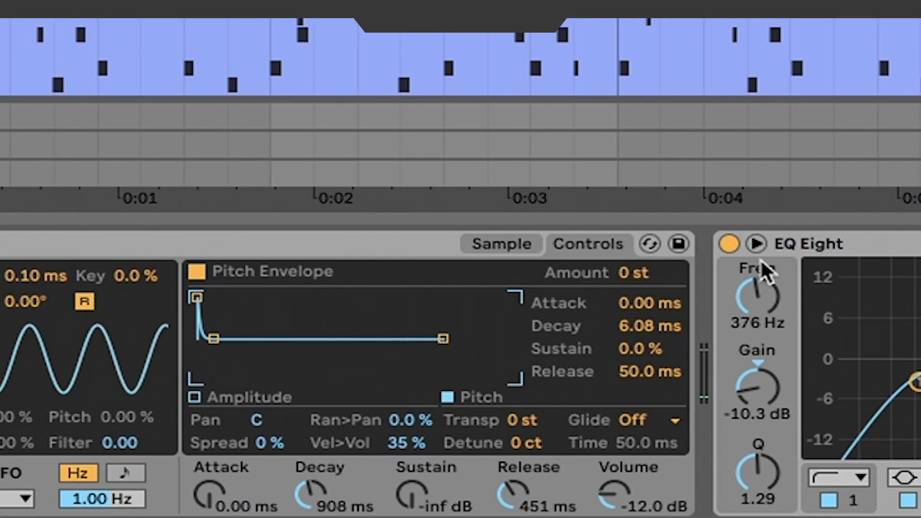
Transpose the KICK sampler to +3 st and turn the track's EQ Eight back on.
{"action": "left_click", "coordinate": [520, 387]}
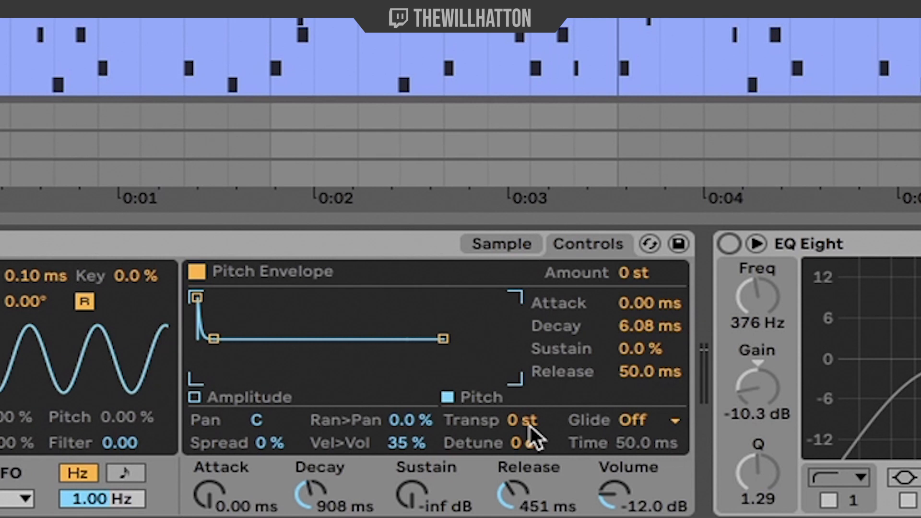
{"action": "mouse_move", "coordinate": [531, 427]}
{"action": "left_mouse_down"}
{"action": "mouse_move", "coordinate": [530, 418]}
{"action": "mouse_move", "coordinate": [530, 428]}
{"action": "left_mouse_up"}
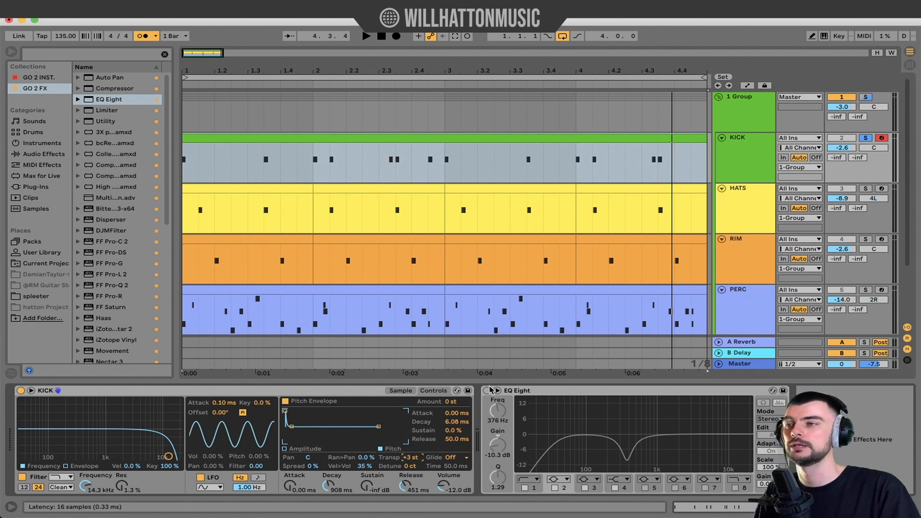
{"action": "left_click", "coordinate": [491, 390]}
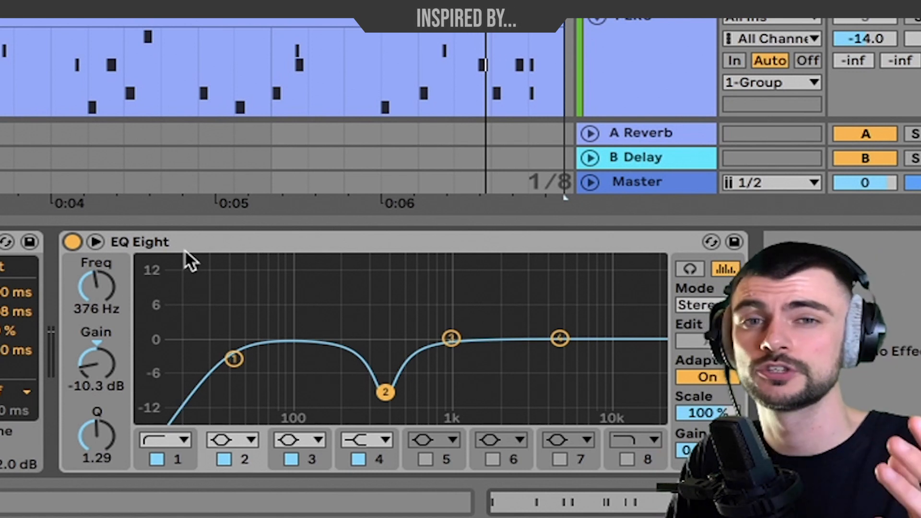
Play the soloed pattern of the first HATS clip and bring up the track's O HAT sampler.
{"action": "double_click", "coordinate": [228, 299]}
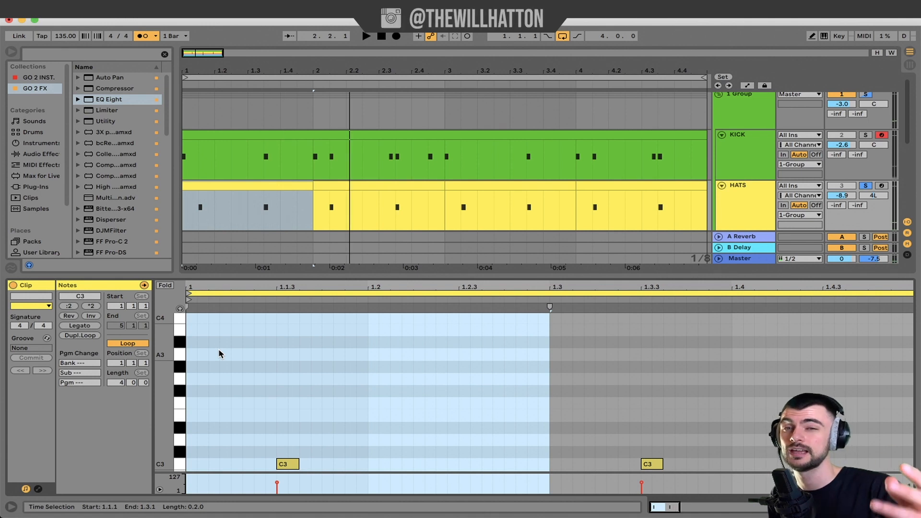
{"action": "key", "text": "space"}
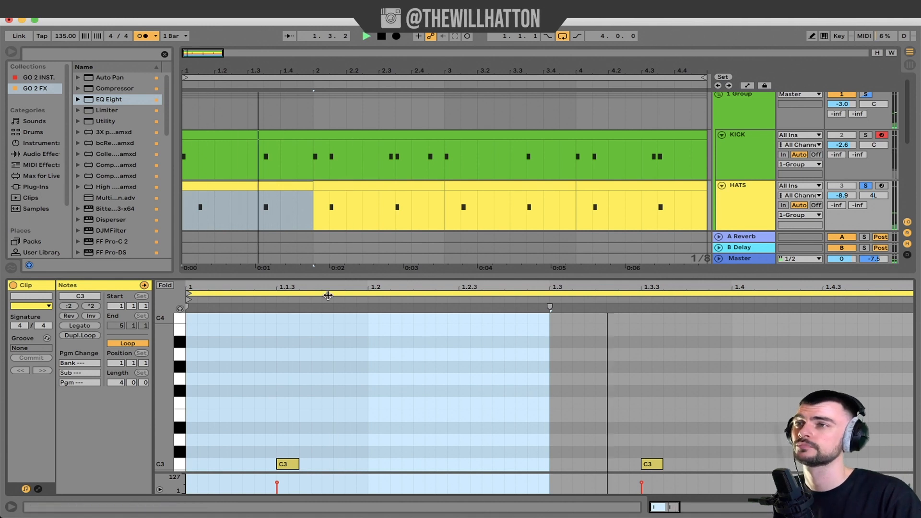
{"action": "double_click", "coordinate": [750, 212]}
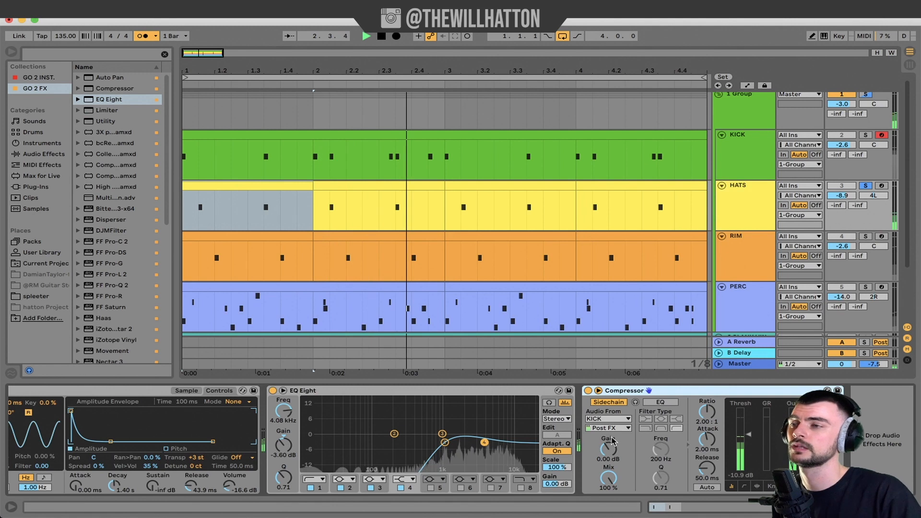
{"action": "left_click", "coordinate": [262, 391]}
{"action": "key", "text": "space"}
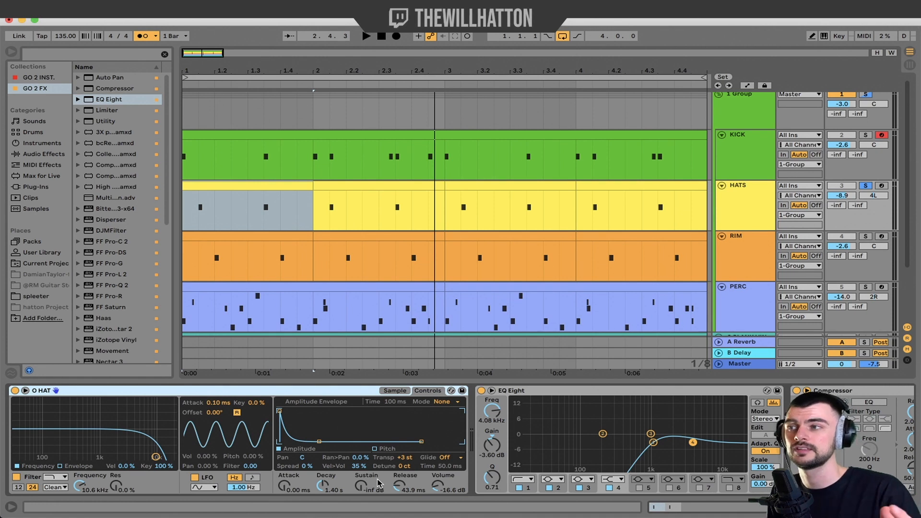
Examine the EQ Eight and the sidechained Compressor on the HATS track.
{"action": "key", "text": "space"}
{"action": "left_click", "coordinate": [638, 466]}
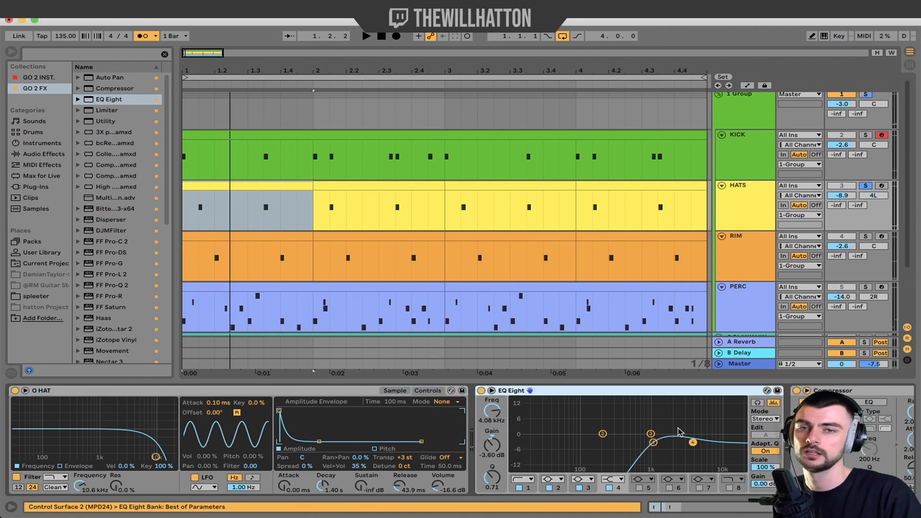
{"action": "left_click", "coordinate": [830, 391]}
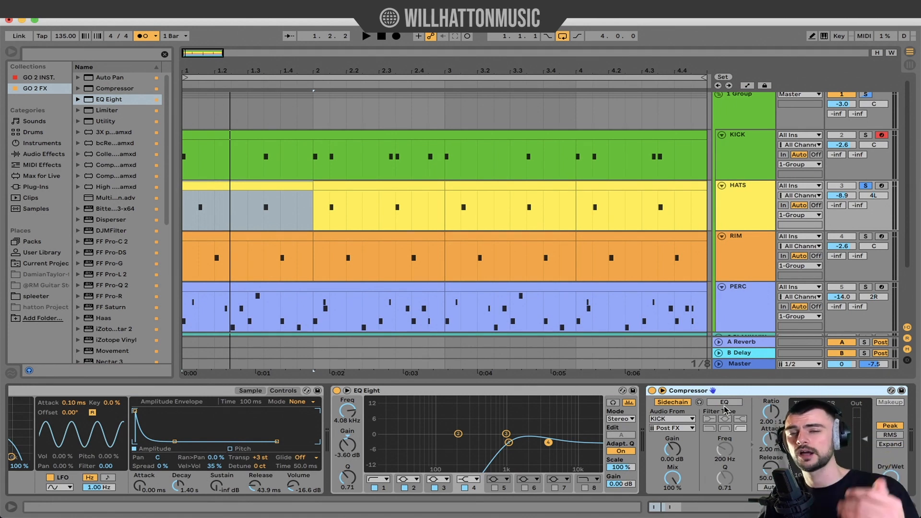
Solo the KICK and HATS tracks together and play them.
{"action": "left_click", "coordinate": [743, 353]}
{"action": "left_click", "coordinate": [749, 165]}
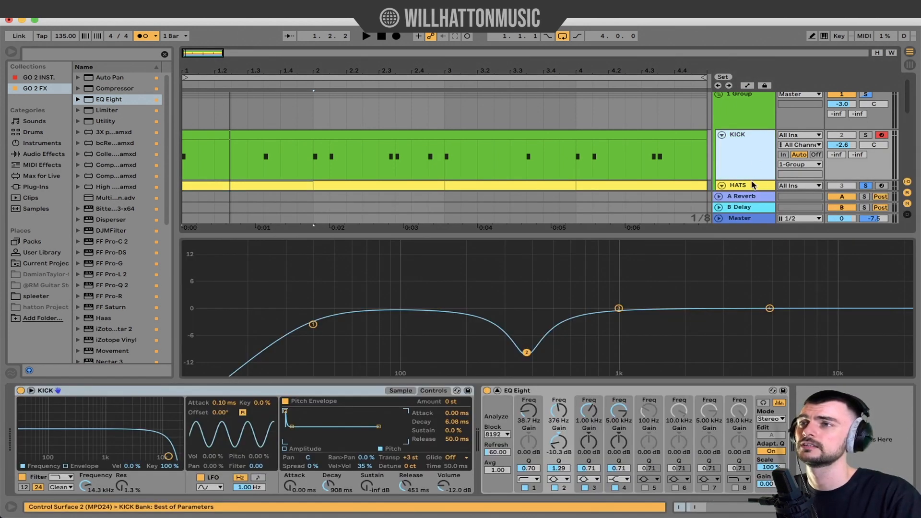
{"action": "left_click", "coordinate": [752, 185]}
{"action": "key", "text": "space"}
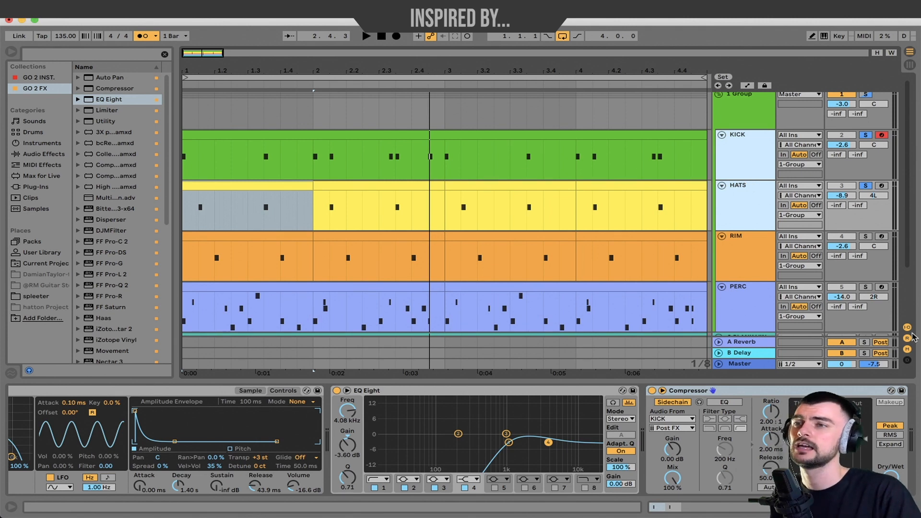
Open the first RIM clip's notes and play the RIM track soloed.
{"action": "left_click", "coordinate": [907, 361]}
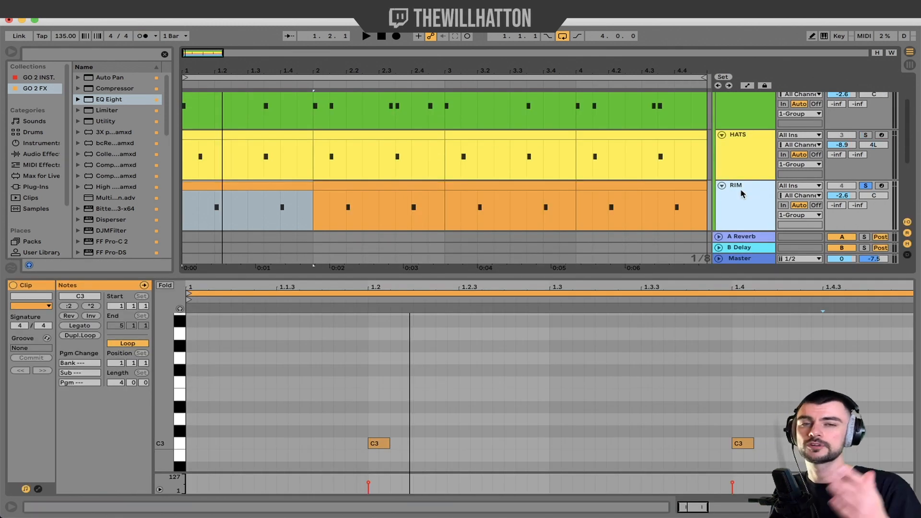
{"action": "key", "text": "space"}
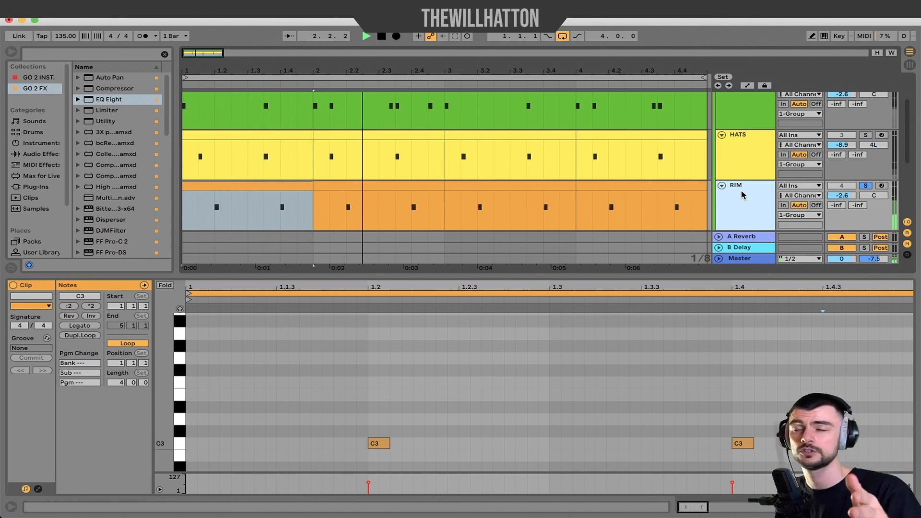
{"action": "key", "text": "space"}
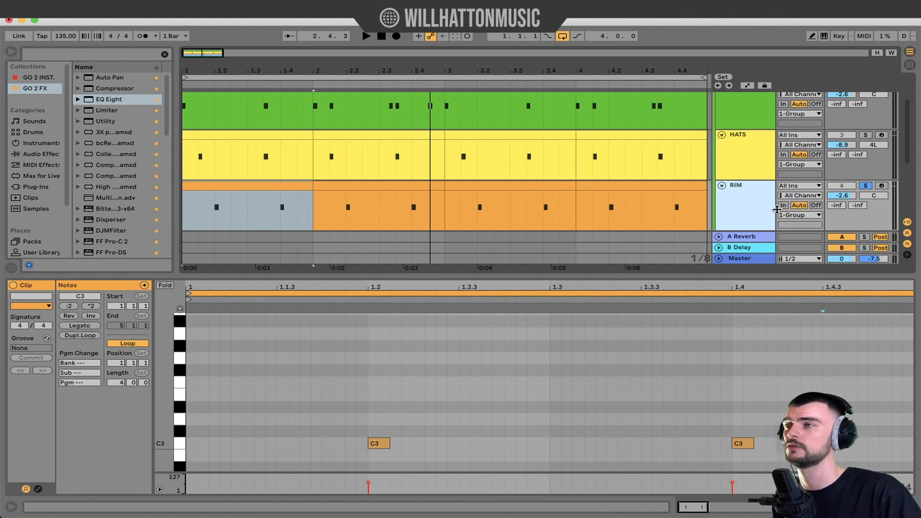
Solo the KICK, HATS and RIM tracks together and play the combined beat.
{"action": "left_click", "coordinate": [735, 115]}
{"action": "left_click", "coordinate": [746, 199], "text": "shift"}
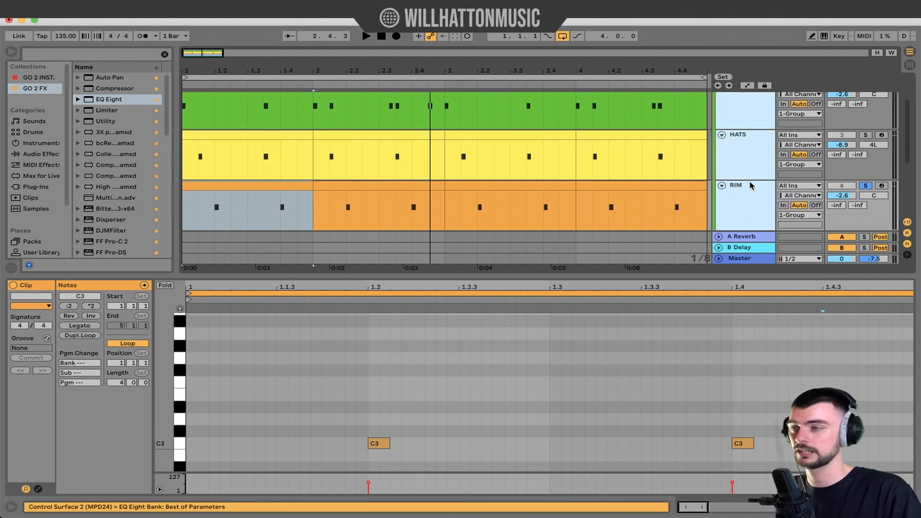
{"action": "key", "text": "space"}
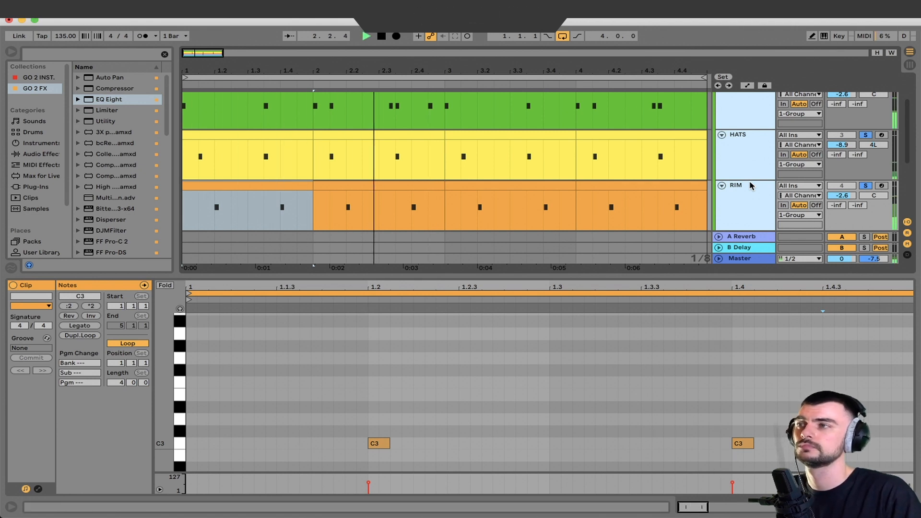
Show the RIM sampler's amplitude envelope controls and turn the track's EQ Eight back on.
{"action": "left_click", "coordinate": [751, 186]}
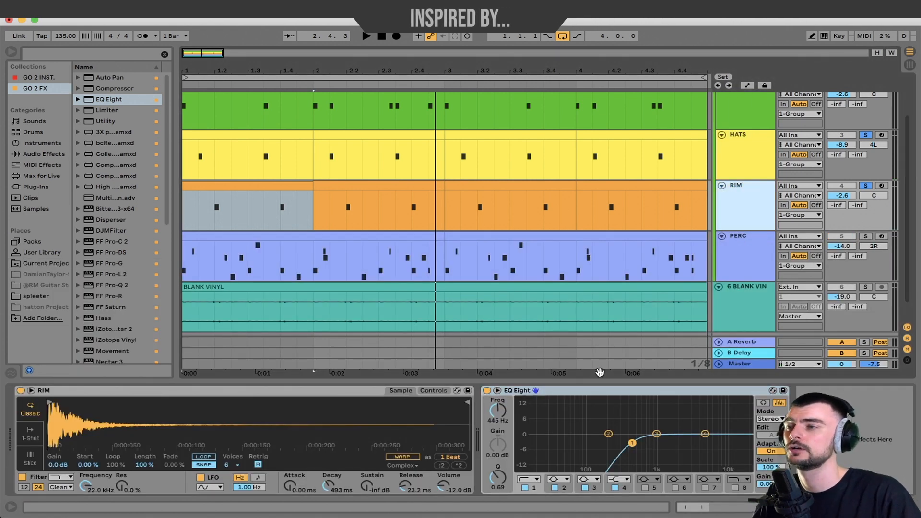
{"action": "left_click", "coordinate": [434, 391]}
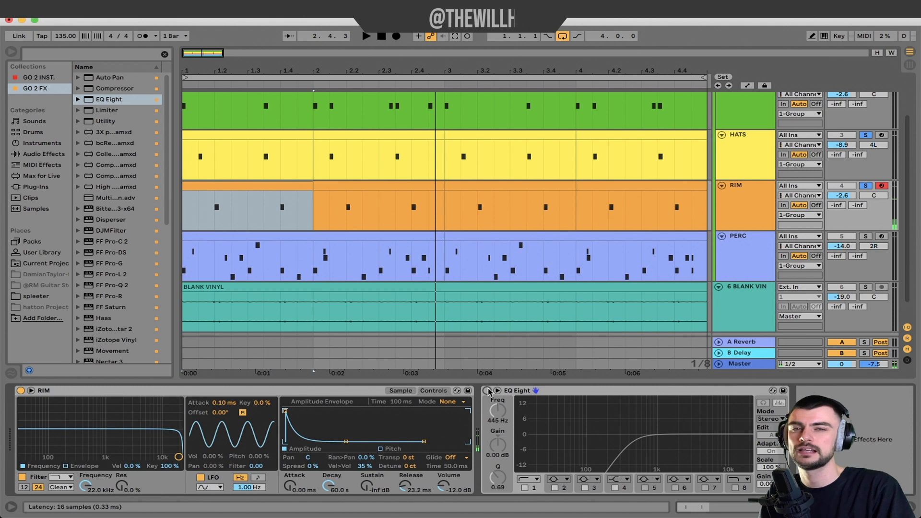
{"action": "left_click", "coordinate": [487, 390]}
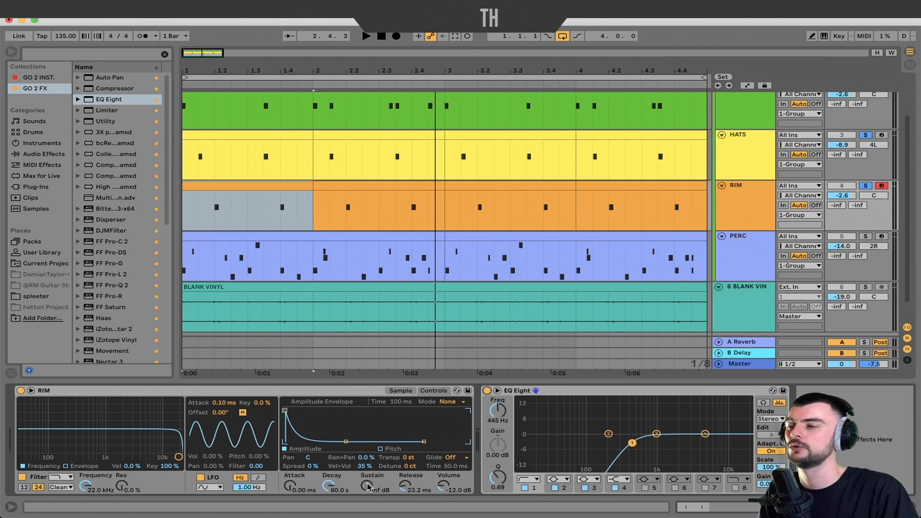
Set the RIM sampler's transpose to +2 st and its decay to 587 ms, and play the beat.
{"action": "left_click_drag", "start_coordinate": [334, 492], "coordinate": [334, 513]}
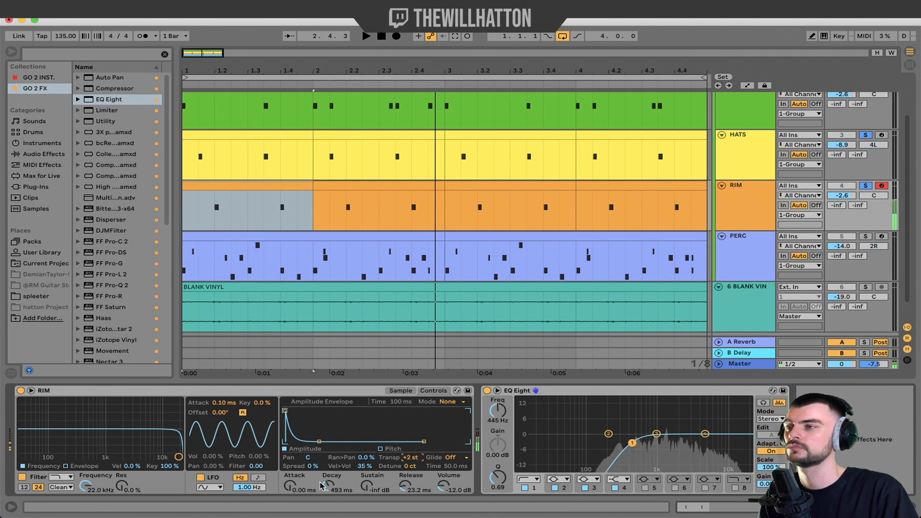
{"action": "left_click_drag", "start_coordinate": [327, 488], "coordinate": [328, 486]}
{"action": "key", "text": "space"}
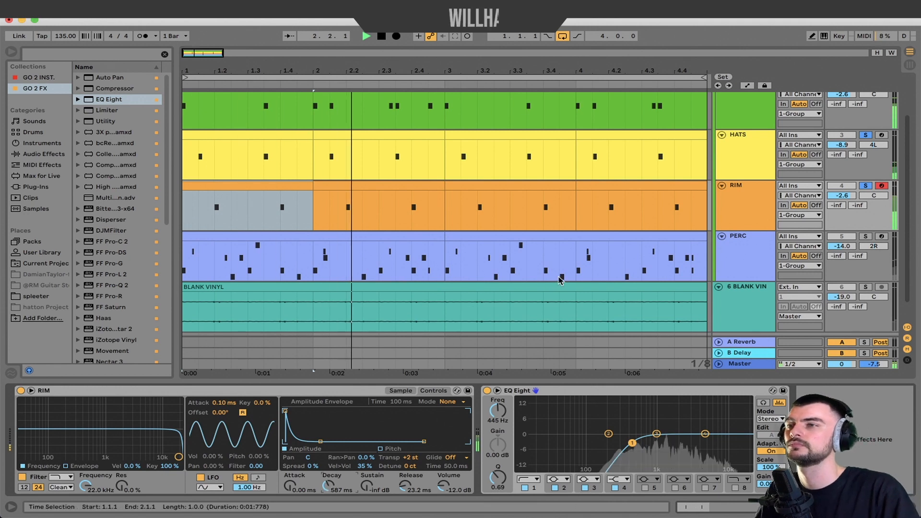
Solo the PERC track and play through its pattern.
{"action": "left_click", "coordinate": [754, 251]}
{"action": "key", "text": "space"}
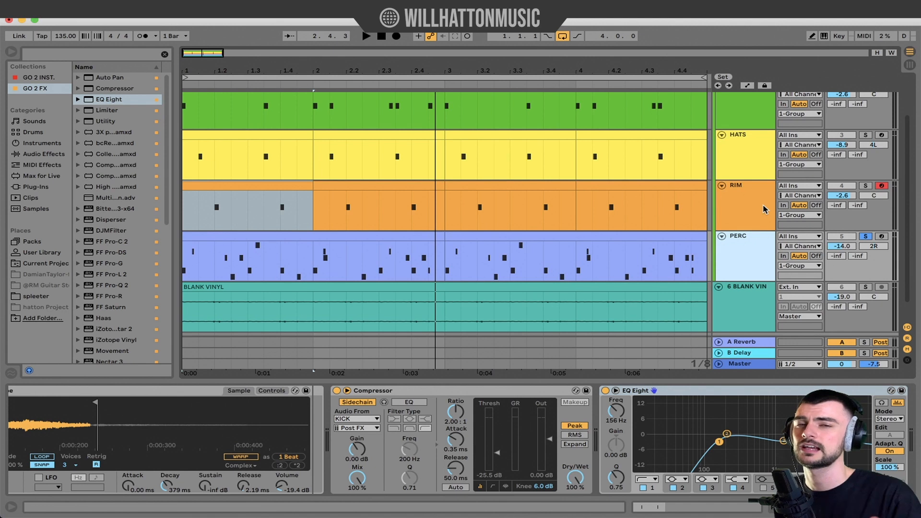
{"action": "key", "text": "space"}
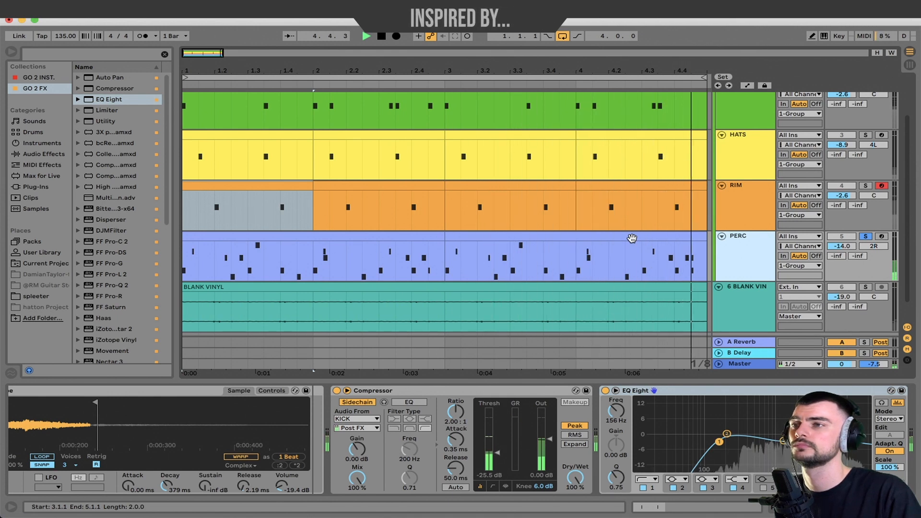
{"action": "key", "text": "space"}
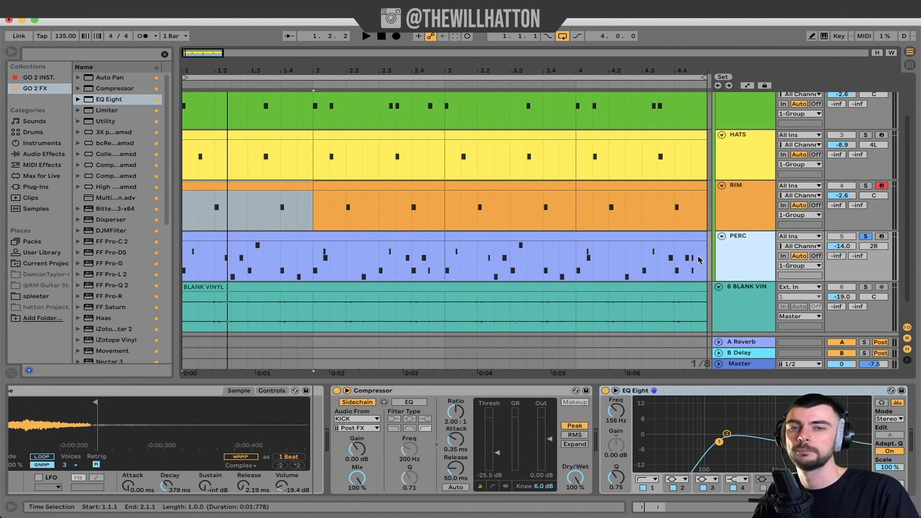
Review the device chains of the KICK, HATS and RIM tracks one after another.
{"action": "left_click", "coordinate": [744, 106]}
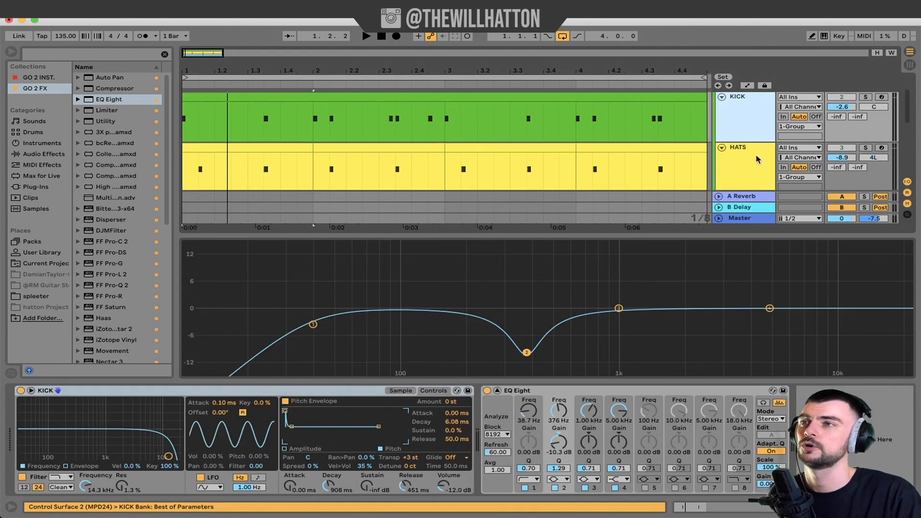
{"action": "left_click", "coordinate": [747, 176]}
{"action": "left_click", "coordinate": [743, 214]}
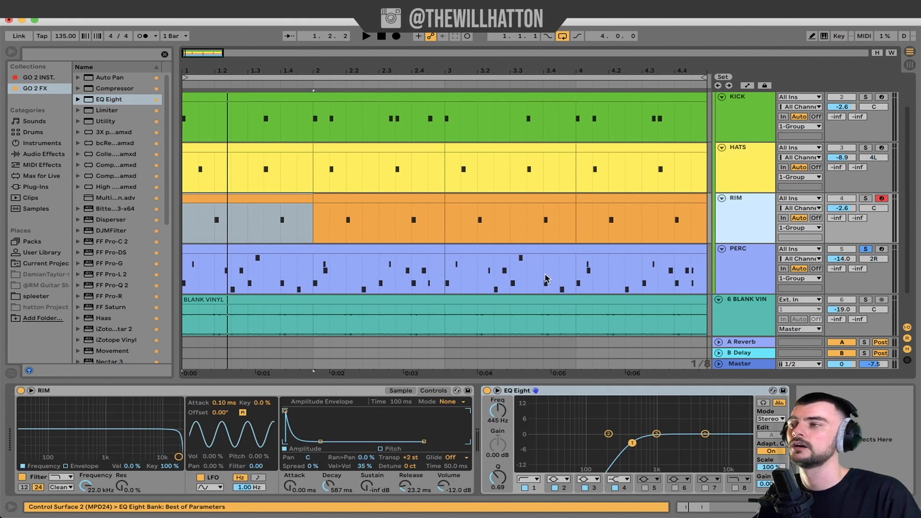
Open the PERC track's Drum Rack and look through the open hat, 909 hi-hat and cabasa pad samples.
{"action": "left_click", "coordinate": [660, 286]}
{"action": "scroll", "coordinate": [660, 286], "scroll_direction": "down", "scroll_amount": 1}
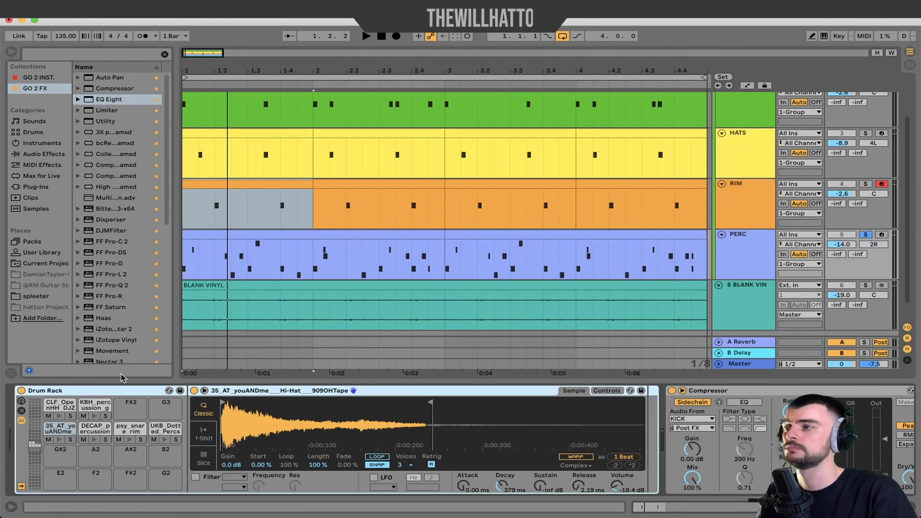
{"action": "left_click", "coordinate": [56, 407]}
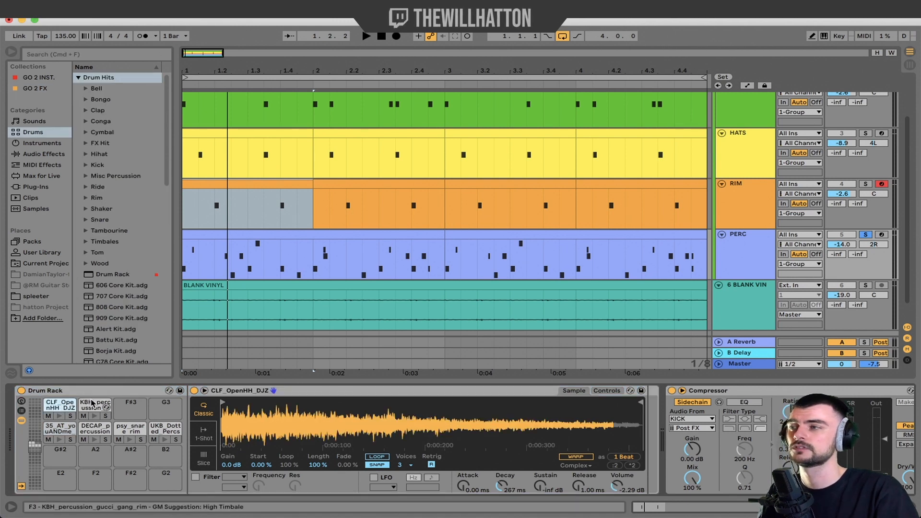
{"action": "left_click", "coordinate": [61, 428]}
{"action": "left_click", "coordinate": [88, 429]}
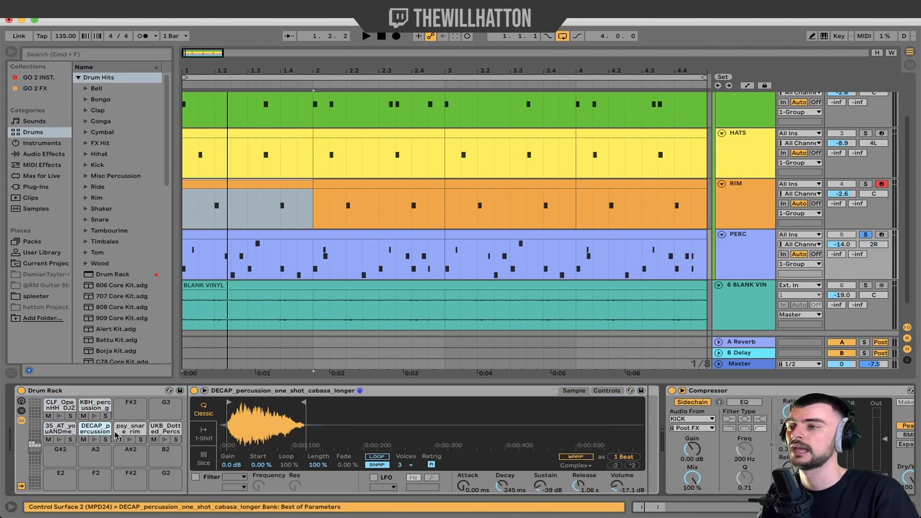
Show the pads' sampler controls and audition the Drum Rack's open hat, rim percussion, snare rim and dotted percs pads.
{"action": "left_click", "coordinate": [607, 390]}
{"action": "left_click", "coordinate": [66, 406]}
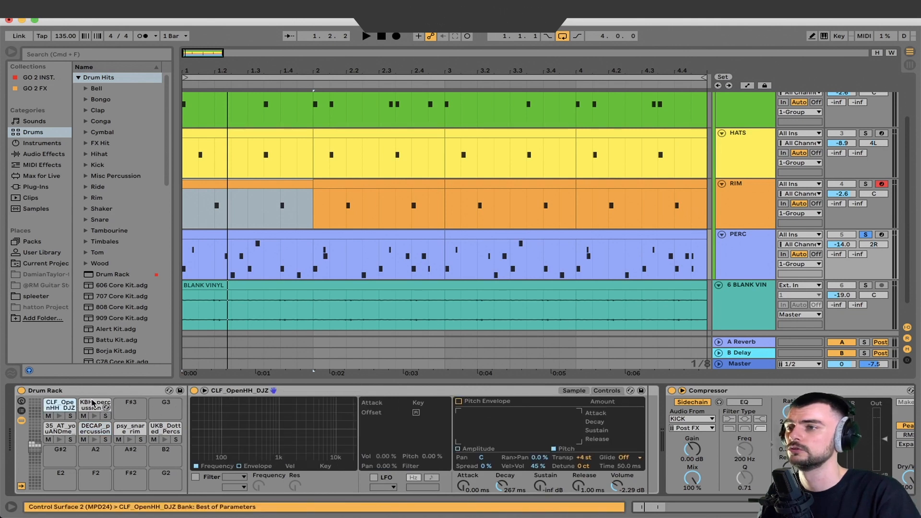
{"action": "left_click", "coordinate": [59, 416]}
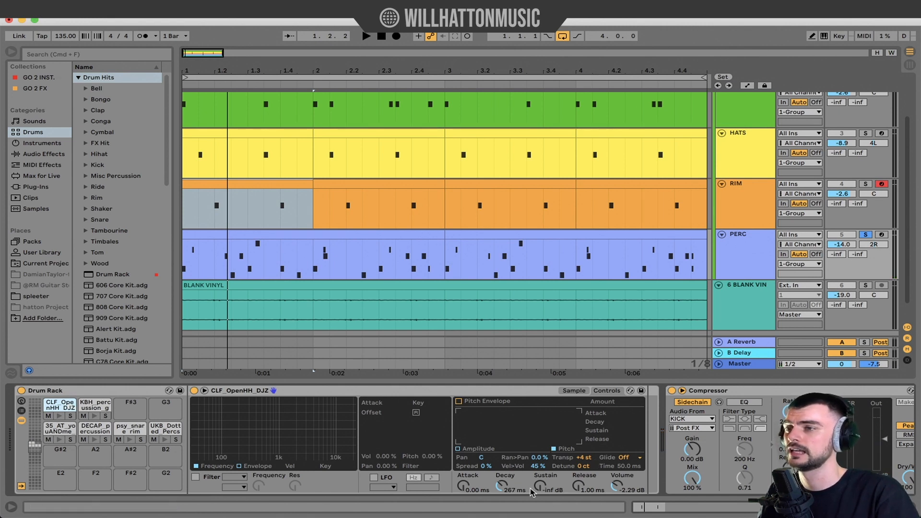
{"action": "left_click", "coordinate": [85, 404]}
{"action": "left_click", "coordinate": [96, 416]}
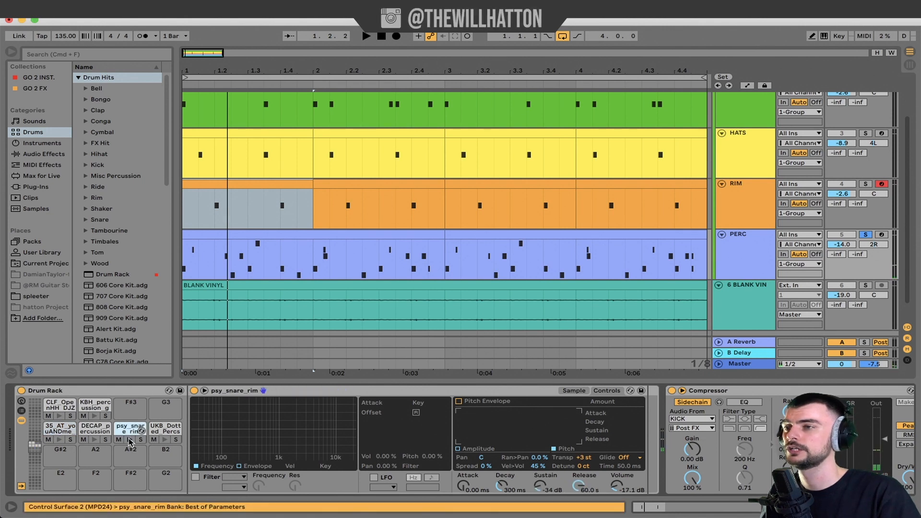
{"action": "left_click", "coordinate": [164, 440]}
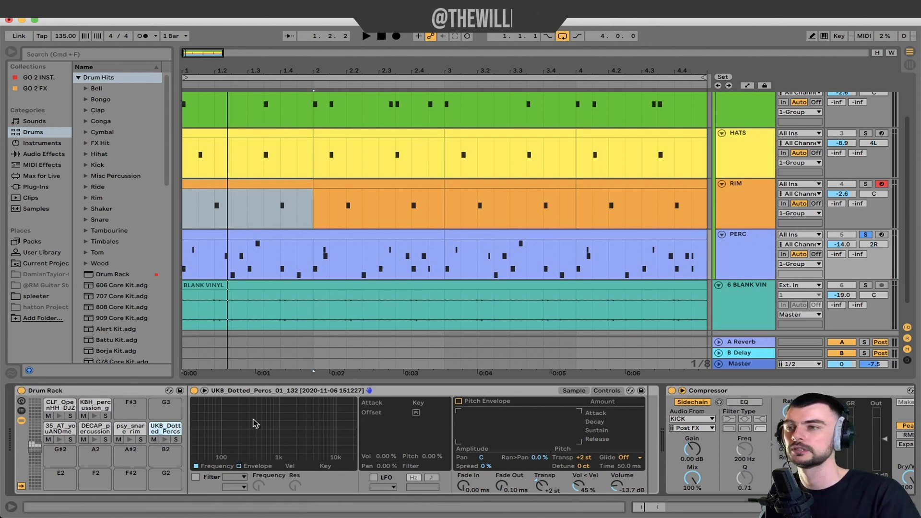
Play the KICK, HATS, RIM and PERC tracks soloed together and check their track delay values.
{"action": "scroll", "coordinate": [730, 272], "scroll_direction": "up", "scroll_amount": 1}
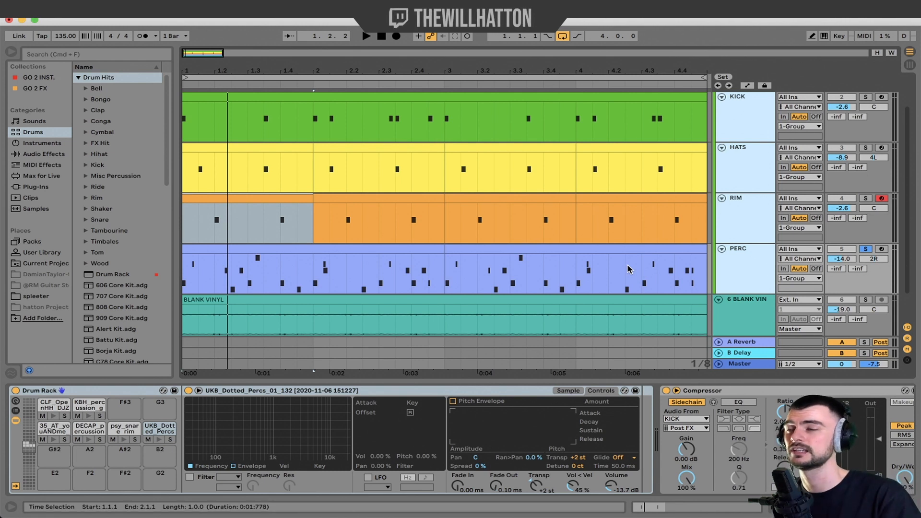
{"action": "key", "text": "space"}
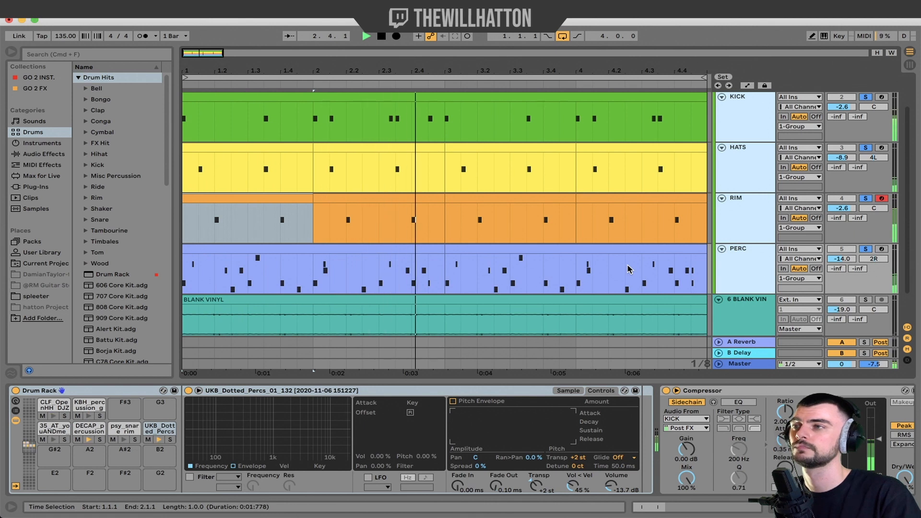
{"action": "key", "text": "space"}
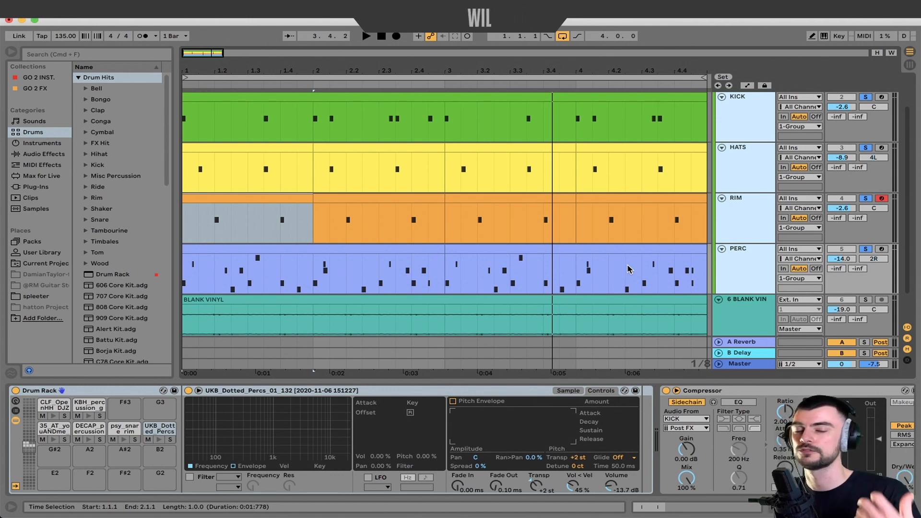
{"action": "key", "text": "space"}
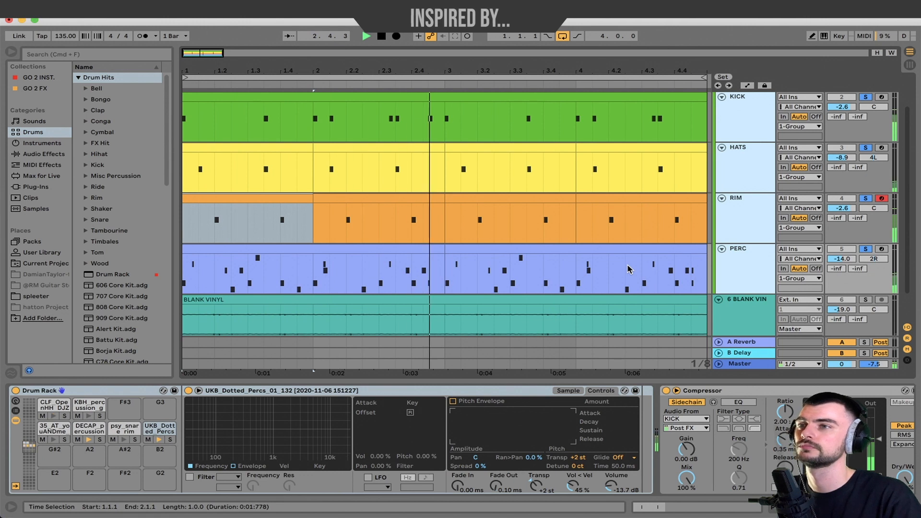
{"action": "key", "text": "space"}
{"action": "left_click", "coordinate": [907, 361]}
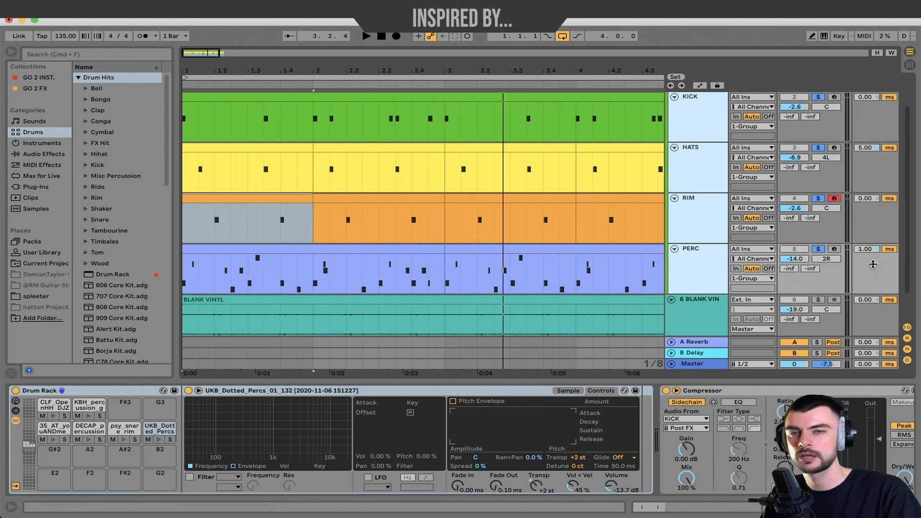
{"action": "left_click", "coordinate": [907, 362]}
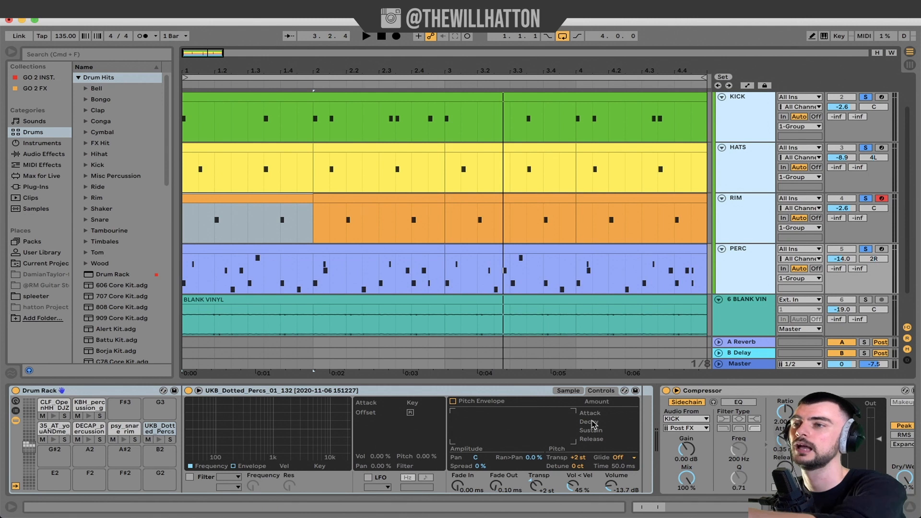
Play the loop while watching the PERC track's sidechain Compressor and EQ Eight, and turn off EQ band 3.
{"action": "scroll", "coordinate": [605, 420], "scroll_direction": "right", "scroll_amount": 5}
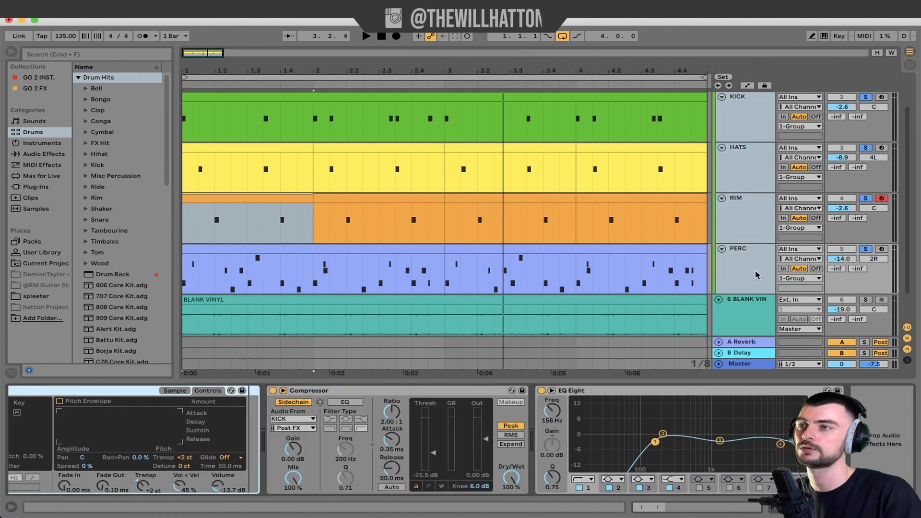
{"action": "left_click", "coordinate": [691, 319]}
{"action": "key", "text": "space"}
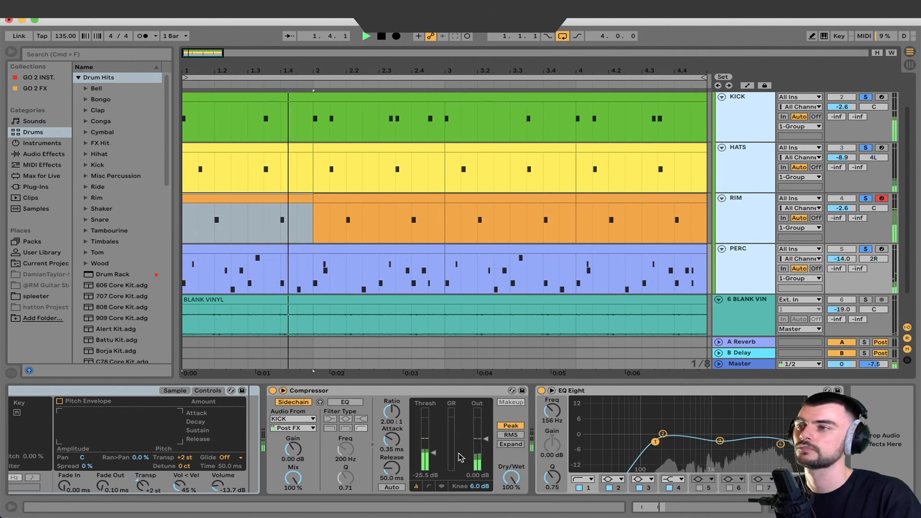
{"action": "key", "text": "space"}
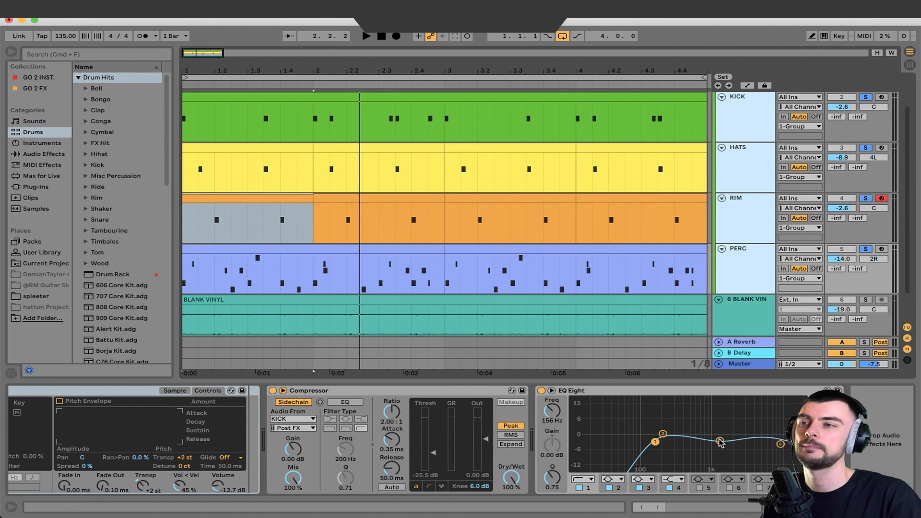
{"action": "left_click", "coordinate": [650, 491]}
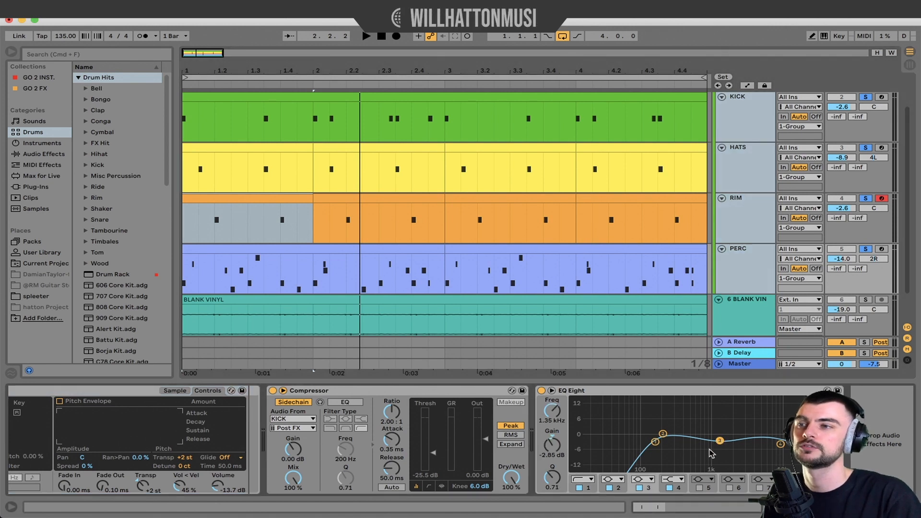
{"action": "left_click", "coordinate": [641, 489]}
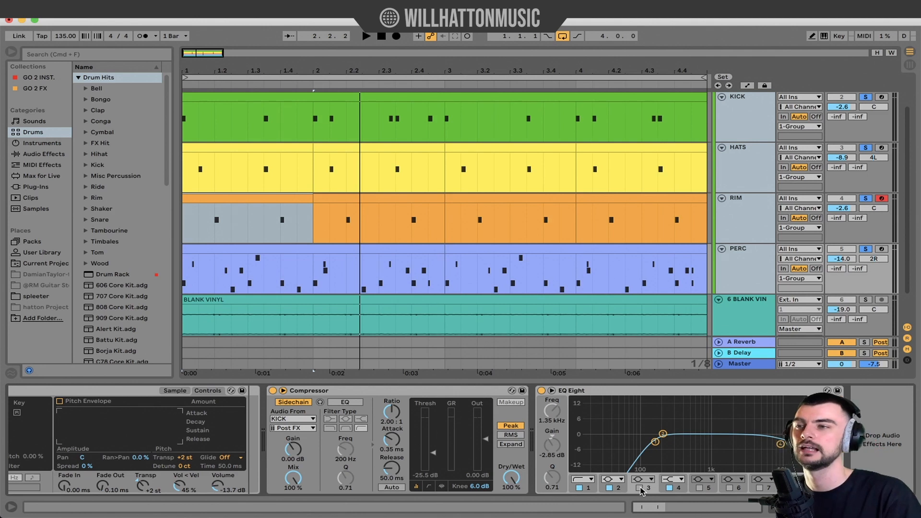
Check the BLANK VINYL track in Session View and set the RIM track's volume to -6.0 dB.
{"action": "key", "text": "Tab"}
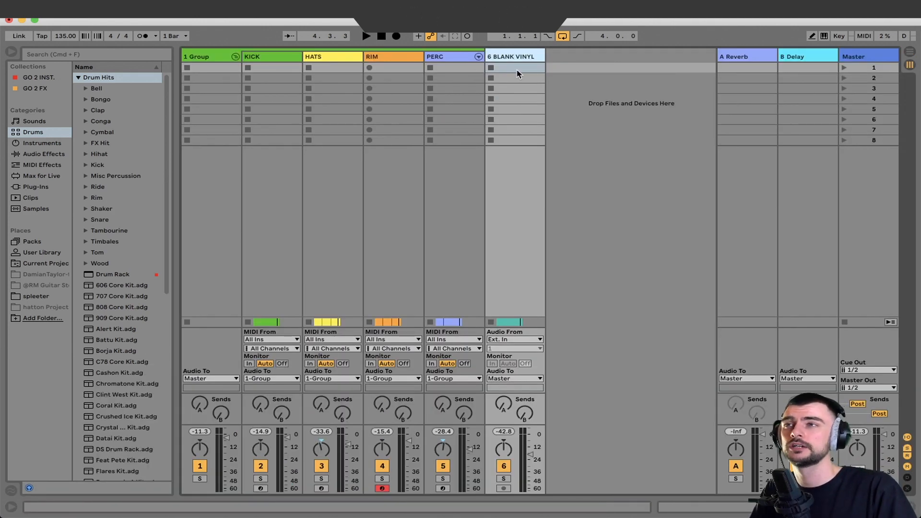
{"action": "double_click", "coordinate": [522, 57]}
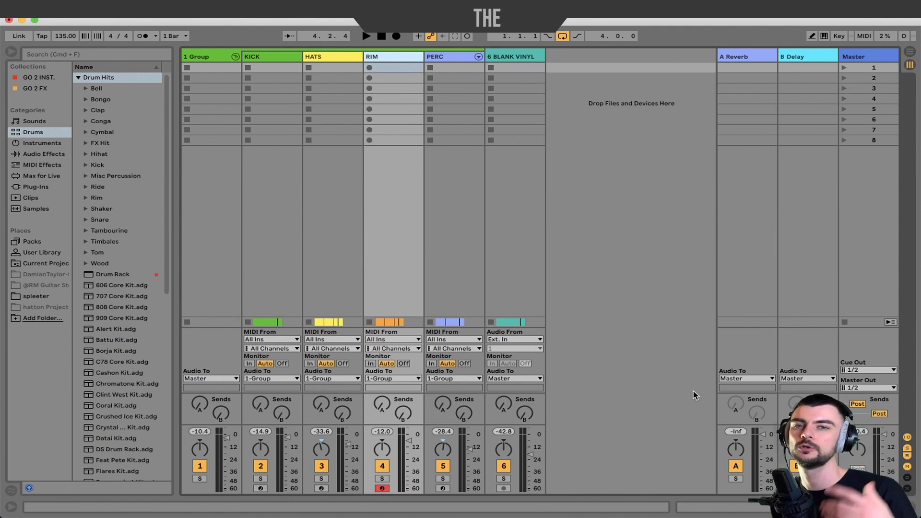
{"action": "key", "text": "space"}
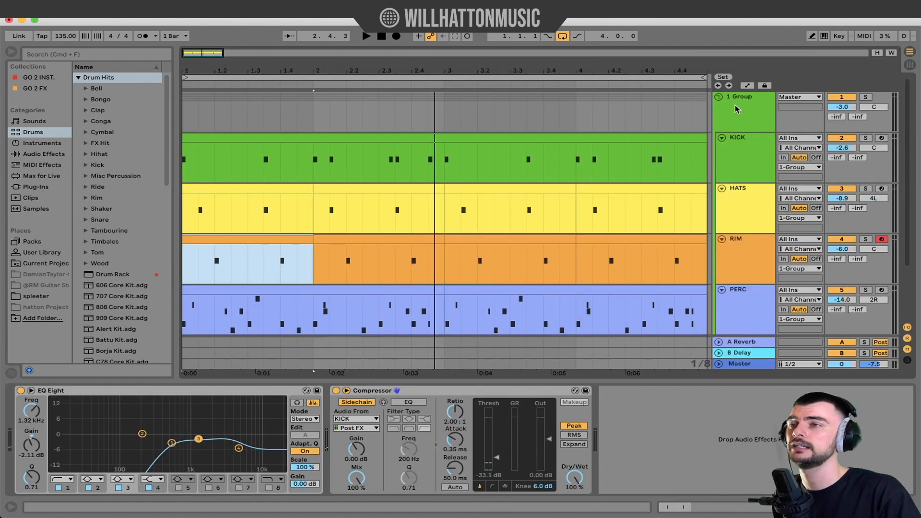
Fold the drum group, show its device chain and set the Drum Buss damp frequency to 10.2 kHz.
{"action": "left_click", "coordinate": [719, 97]}
{"action": "left_click", "coordinate": [741, 97]}
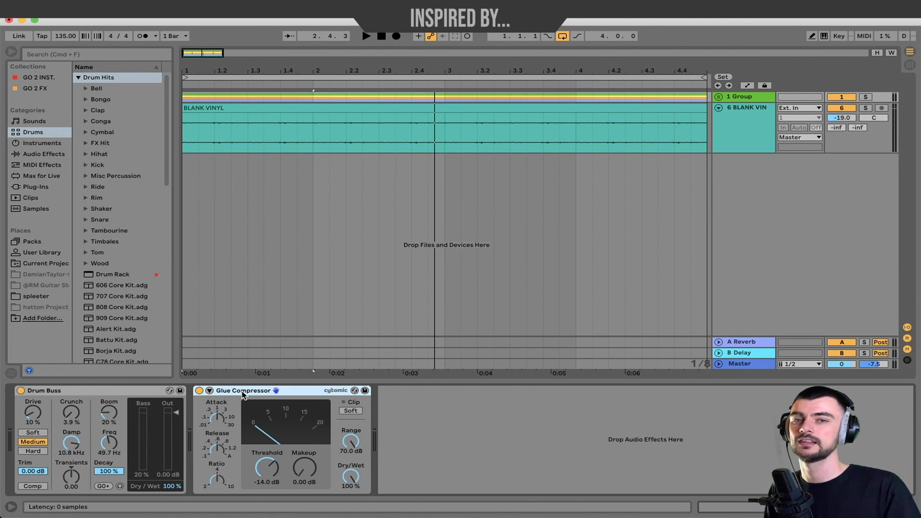
{"action": "left_click", "coordinate": [109, 392]}
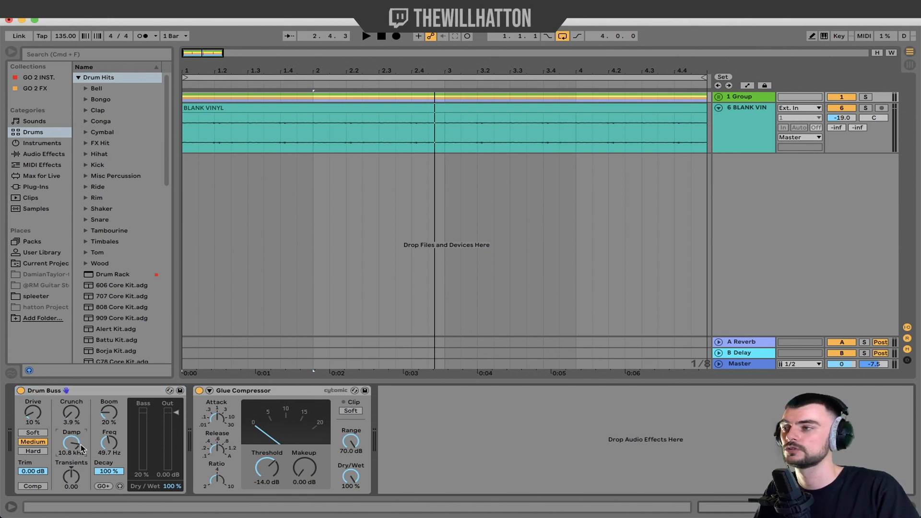
{"action": "mouse_move", "coordinate": [77, 442]}
{"action": "left_mouse_down"}
{"action": "mouse_move", "coordinate": [77, 423]}
{"action": "mouse_move", "coordinate": [71, 447]}
{"action": "left_mouse_up"}
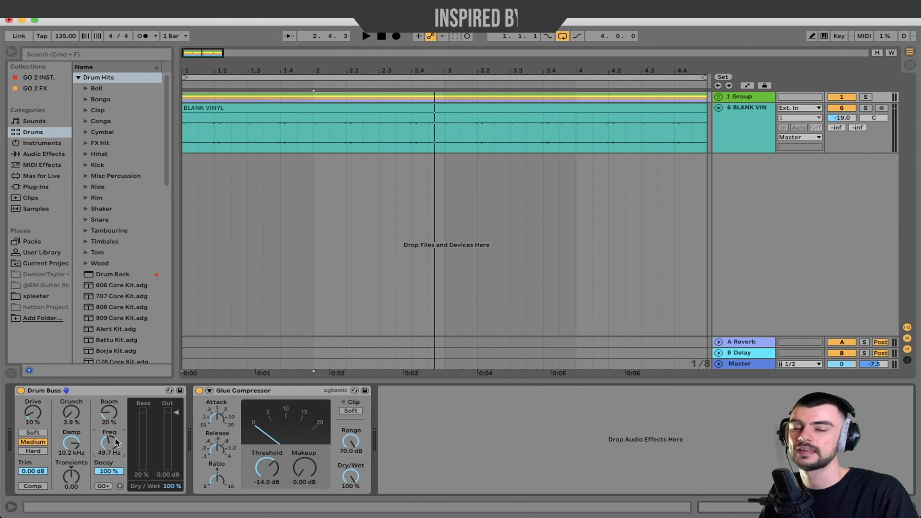
Compare the loop with the drum group's Drum Buss and Glue Compressor bypassed and with both turned back on.
{"action": "left_click", "coordinate": [21, 392]}
{"action": "left_click", "coordinate": [199, 391]}
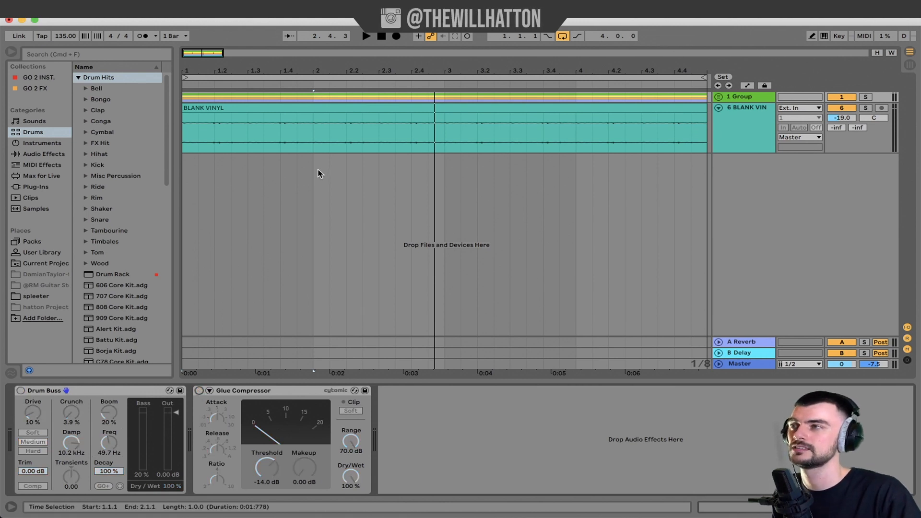
{"action": "key", "text": "space"}
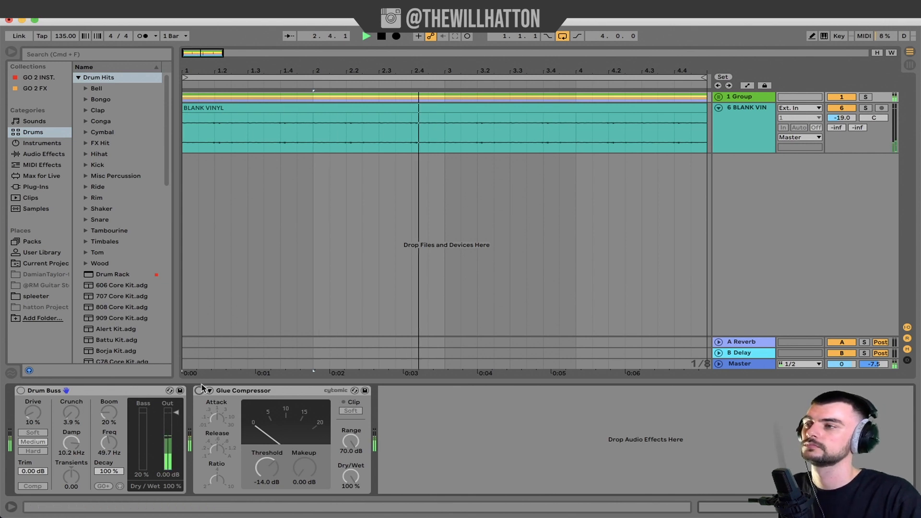
{"action": "key", "text": "space"}
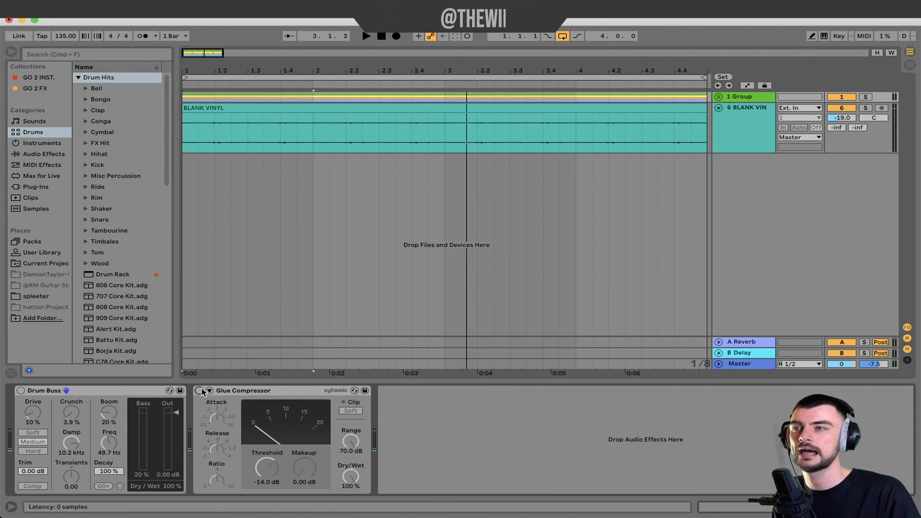
{"action": "left_click", "coordinate": [199, 391]}
{"action": "left_click", "coordinate": [20, 391]}
{"action": "key", "text": "space"}
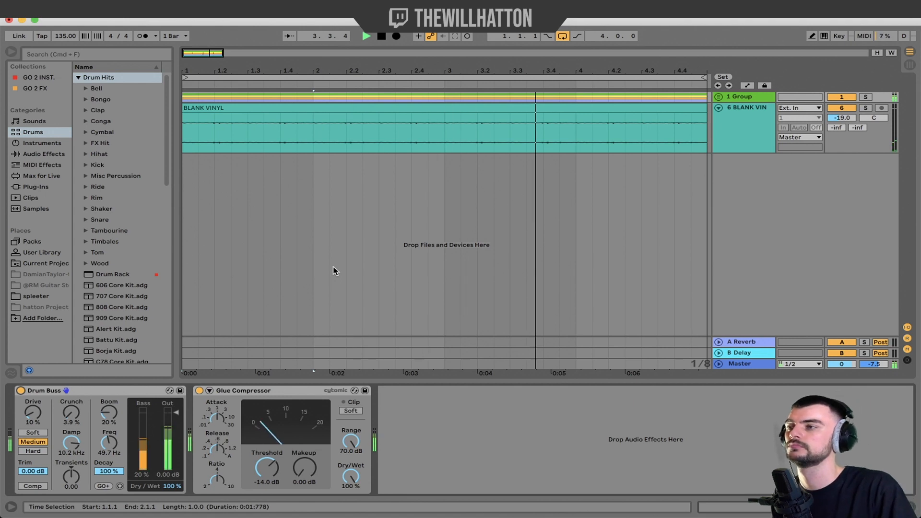
{"action": "key", "text": "space"}
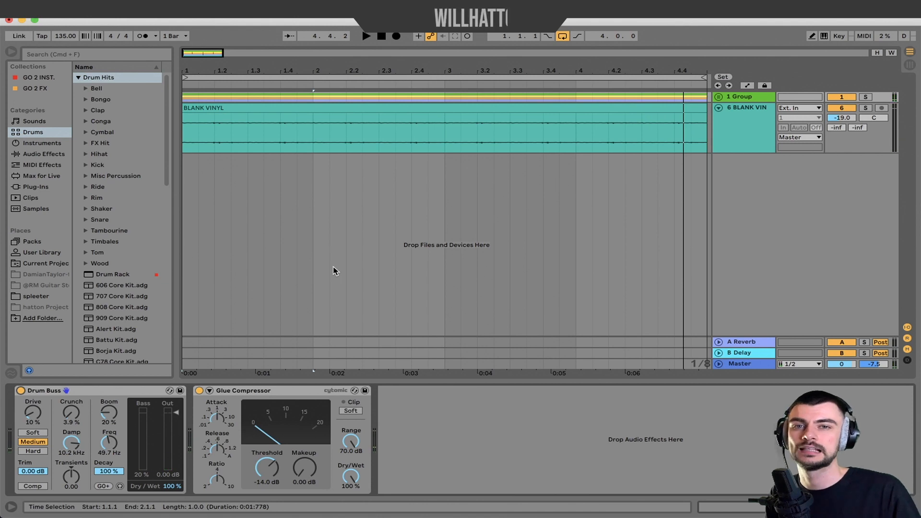
{"action": "left_click", "coordinate": [535, 189]}
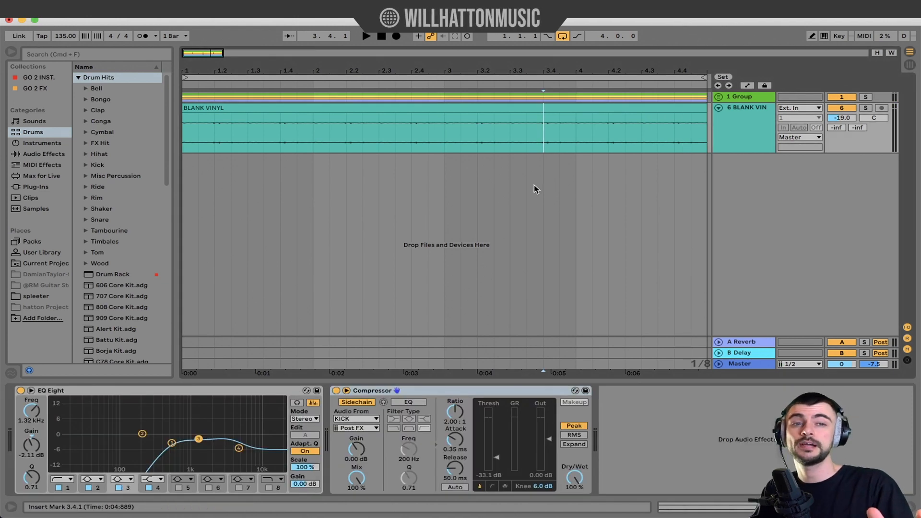